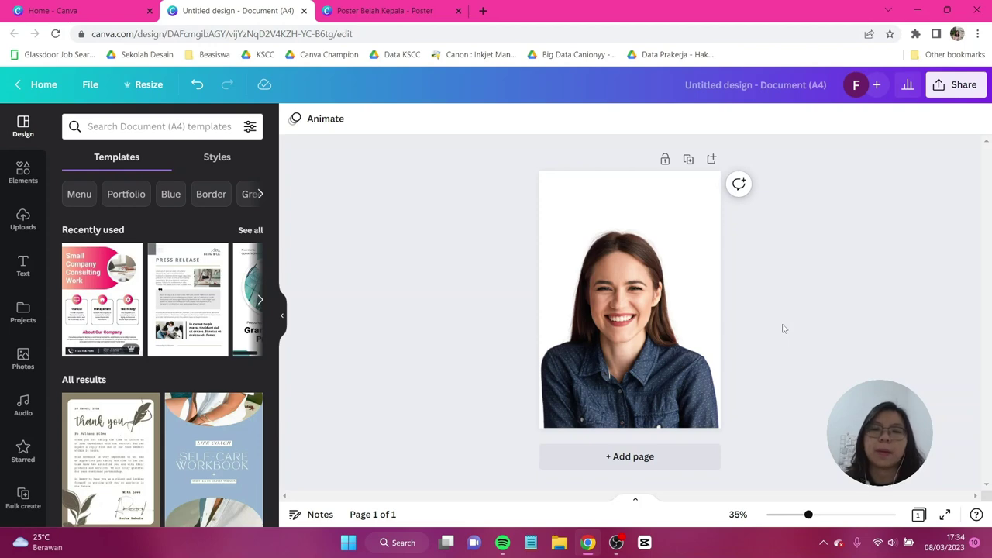
# Step: Make two smaller copies of the portrait and place them at the page's upper right and upper left corners
pyautogui.click(669, 291)
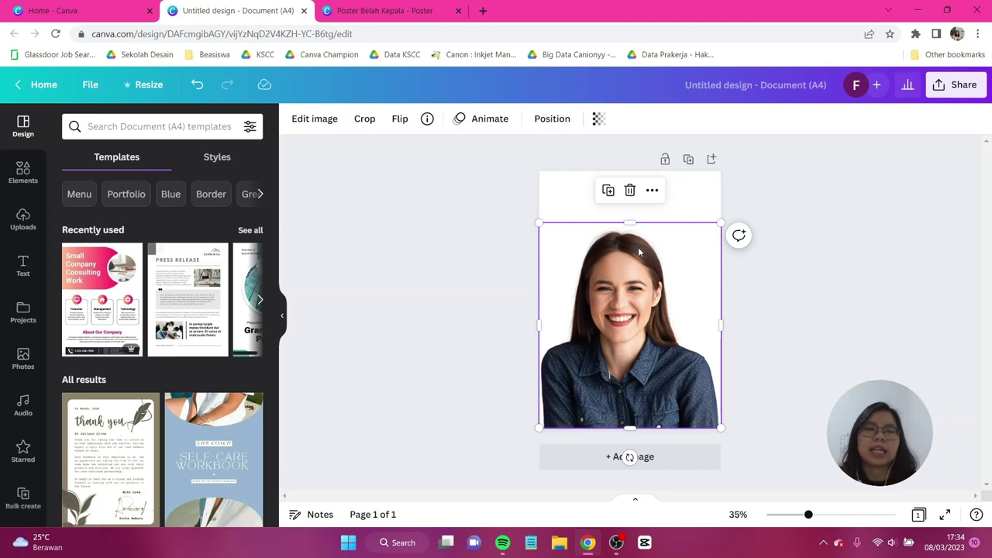
pyautogui.moveTo(620, 331); pyautogui.dragTo(671, 238)
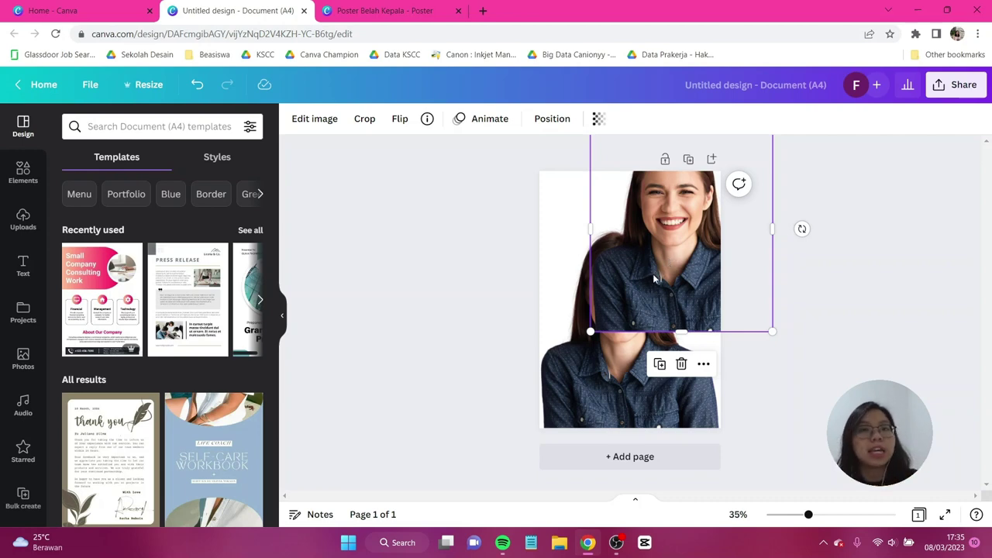
pyautogui.moveTo(659, 241); pyautogui.dragTo(523, 223)
pyautogui.moveTo(672, 242); pyautogui.dragTo(688, 266)
pyautogui.moveTo(588, 331); pyautogui.dragTo(656, 261)
pyautogui.moveTo(722, 257); pyautogui.dragTo(556, 260)
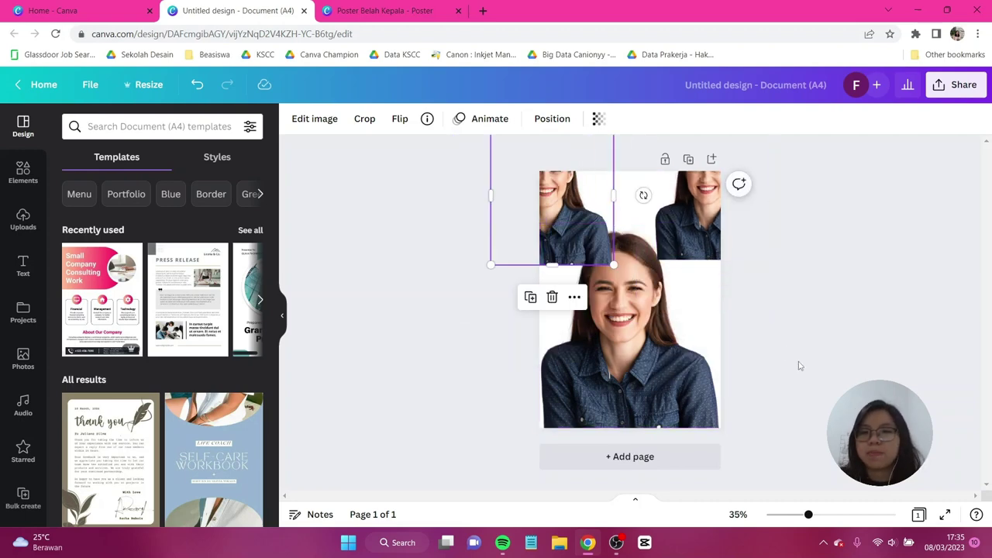
# Step: Crop the top off the original portrait down to the mouth, keeping only the lower face and body
pyautogui.click(688, 333)
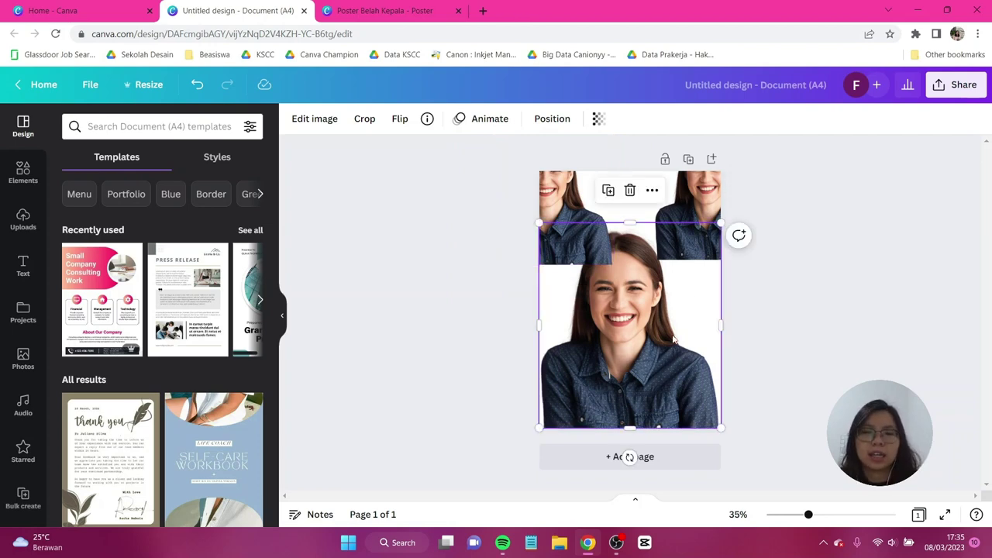
pyautogui.moveTo(631, 224); pyautogui.dragTo(634, 309)
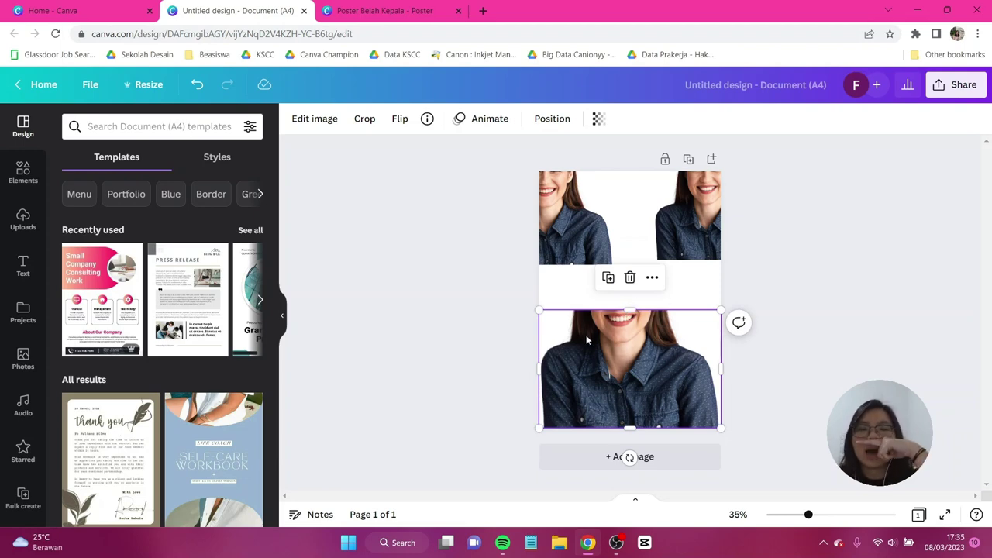
# Step: Enlarge the upper-left copy to align with the original portrait and crop it to the left half of the upper head
pyautogui.moveTo(587, 174); pyautogui.dragTo(617, 361)
pyautogui.moveTo(670, 291); pyautogui.dragTo(719, 223)
pyautogui.moveTo(631, 425); pyautogui.dragTo(633, 309)
pyautogui.moveTo(721, 265); pyautogui.dragTo(624, 277)
pyautogui.click(839, 330)
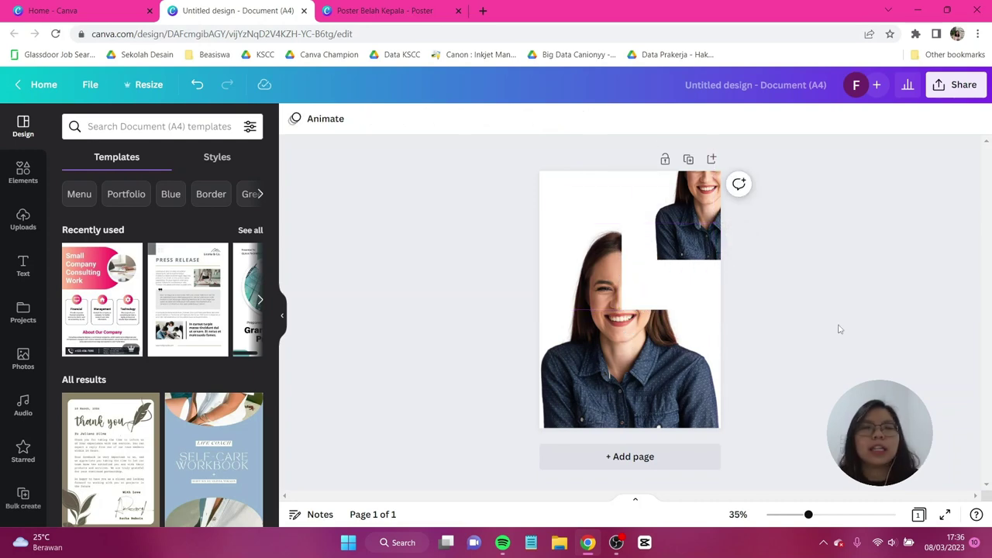
pyautogui.click(612, 288)
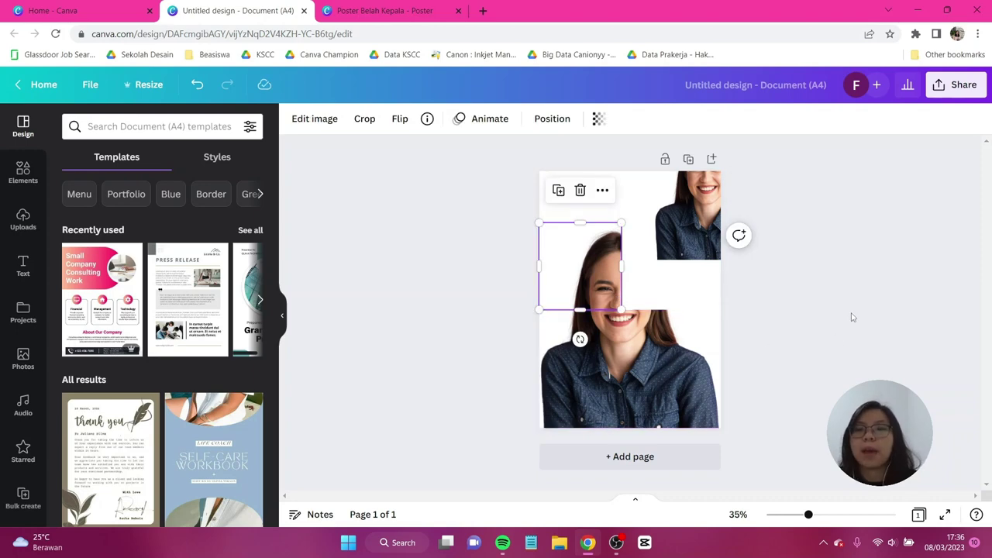
pyautogui.click(922, 320)
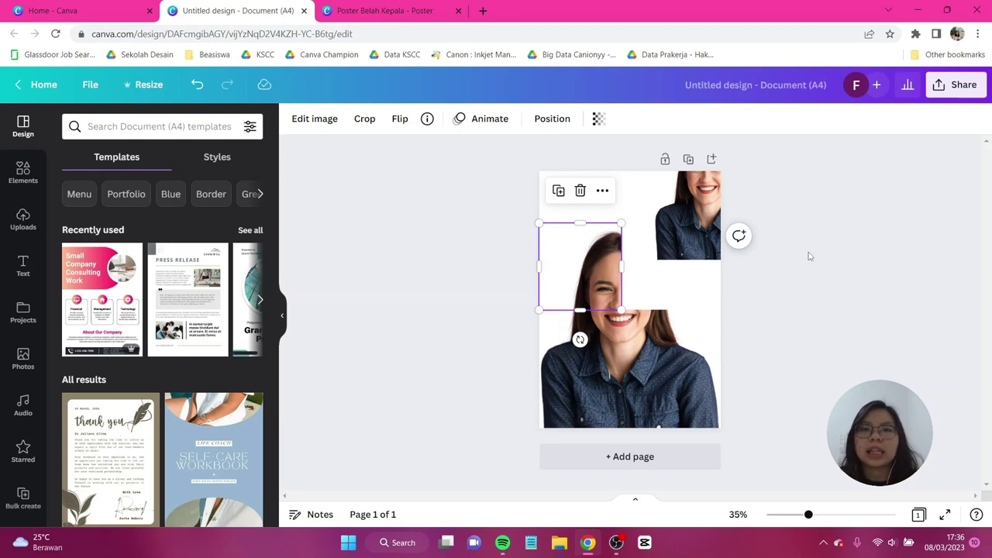
# Step: Move the remaining small copy over the cropped pieces and enlarge it until it aligns with the portrait
pyautogui.moveTo(690, 229); pyautogui.dragTo(662, 251)
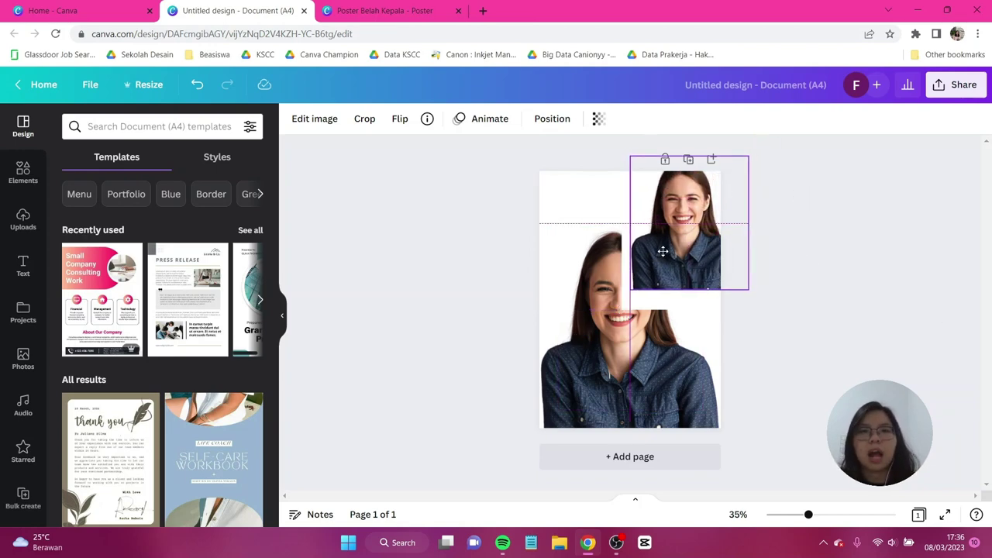
pyautogui.moveTo(662, 251); pyautogui.dragTo(663, 252)
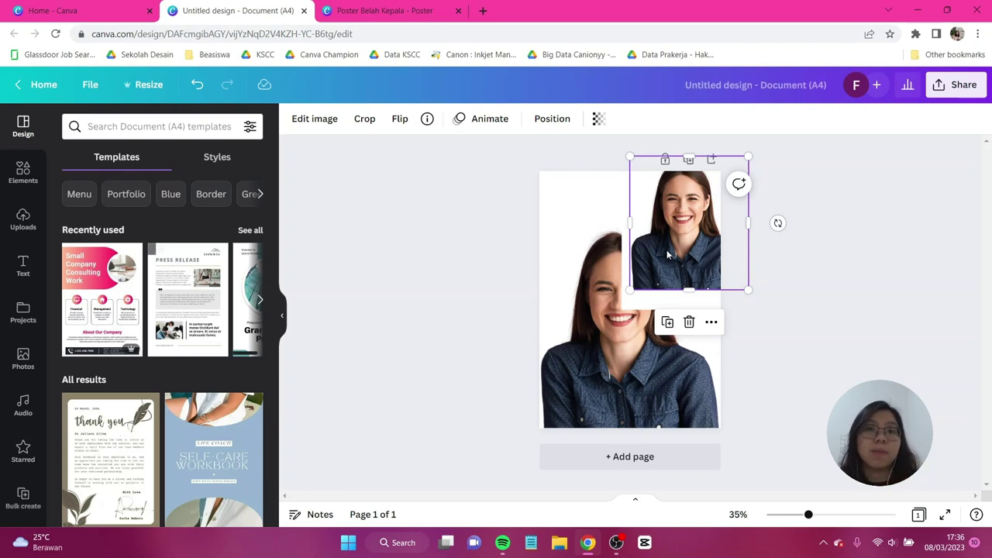
pyautogui.moveTo(629, 290); pyautogui.dragTo(604, 322)
pyautogui.moveTo(664, 295); pyautogui.dragTo(613, 400)
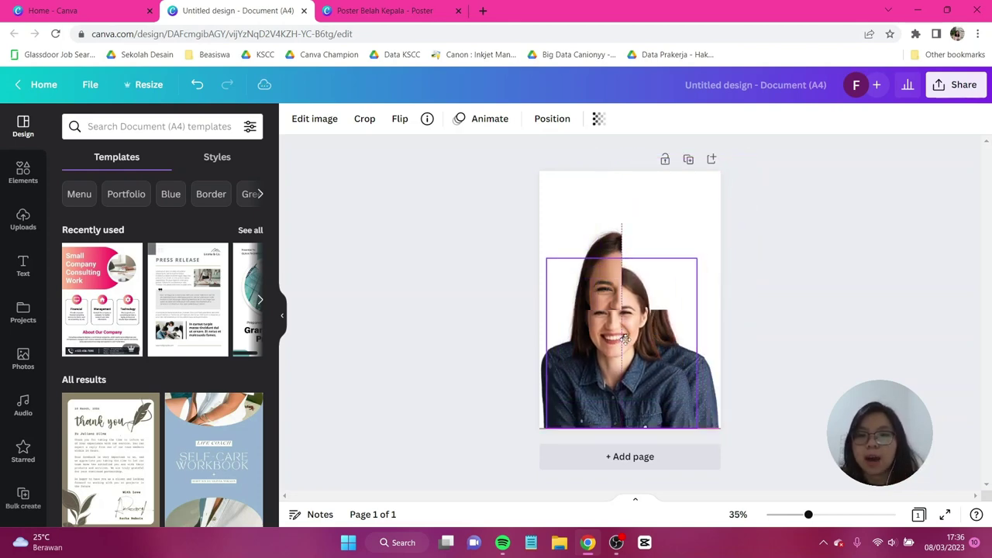
pyautogui.moveTo(698, 259); pyautogui.dragTo(719, 234)
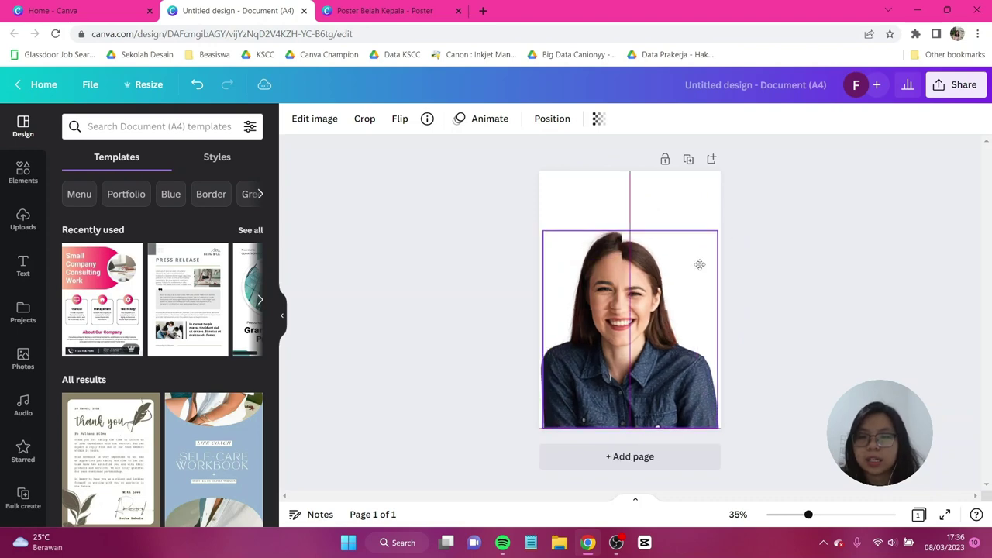
pyautogui.moveTo(714, 230); pyautogui.dragTo(724, 223)
pyautogui.moveTo(693, 274); pyautogui.dragTo(692, 273)
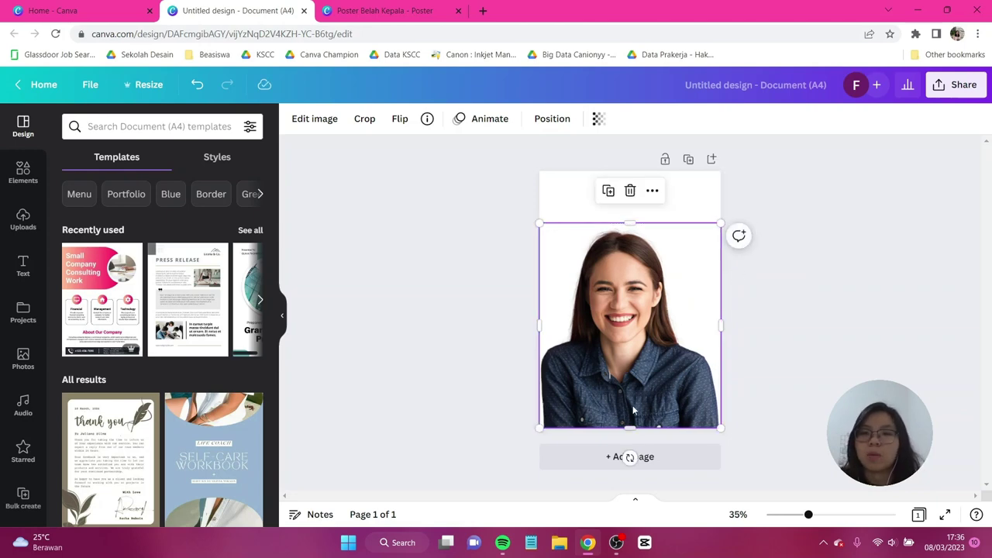
# Step: Crop the aligned copy to the right half of the upper head and check how the pieces fit together
pyautogui.moveTo(629, 425); pyautogui.dragTo(627, 309)
pyautogui.moveTo(541, 266); pyautogui.dragTo(620, 266)
pyautogui.scroll(5, 630, 303)
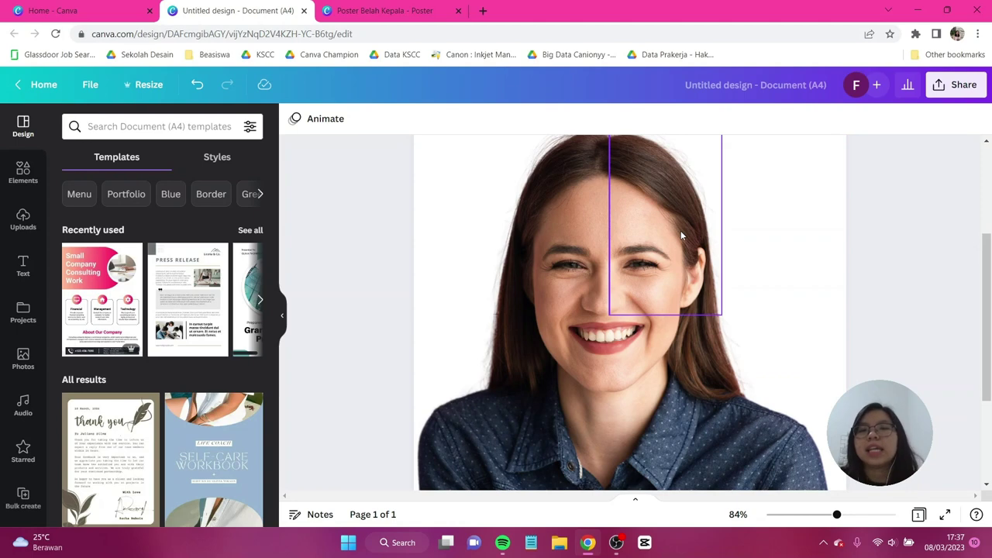
pyautogui.click(534, 252)
pyautogui.click(698, 321)
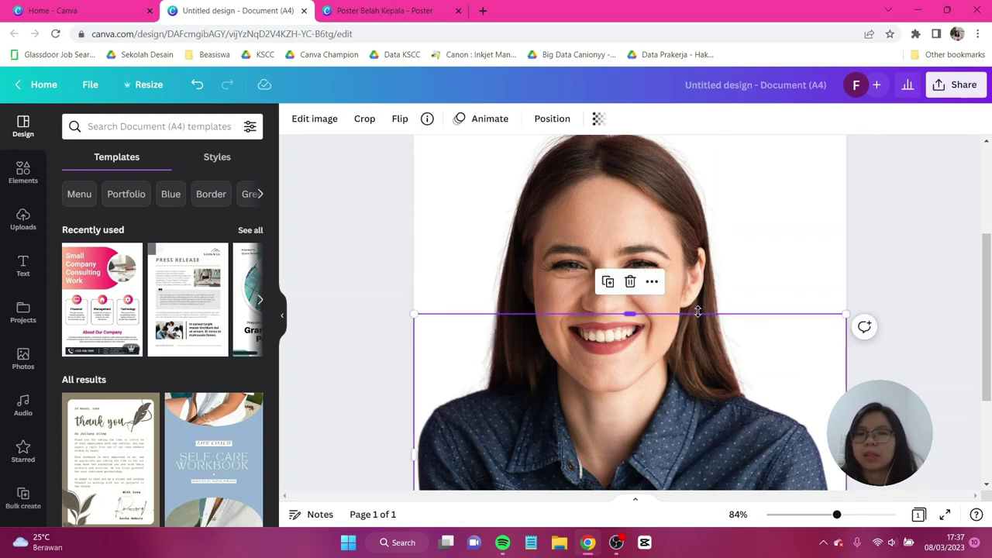
pyautogui.click(893, 247)
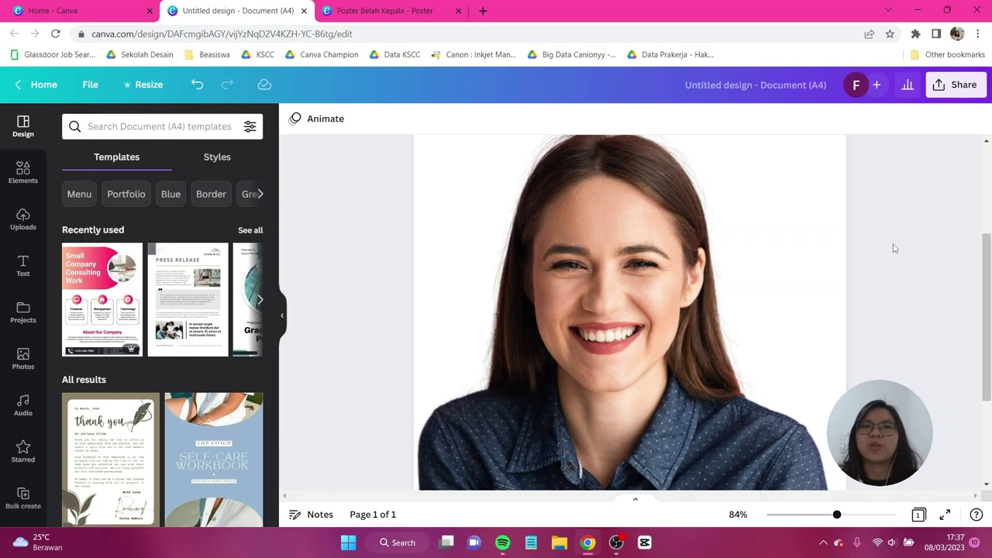
# Step: Spread the two upper head pieces apart, moving them up and outward from the lower face
pyautogui.scroll(-5, 893, 248)
pyautogui.moveTo(633, 242); pyautogui.dragTo(664, 202)
pyautogui.moveTo(571, 245); pyautogui.dragTo(571, 206)
pyautogui.click(434, 225)
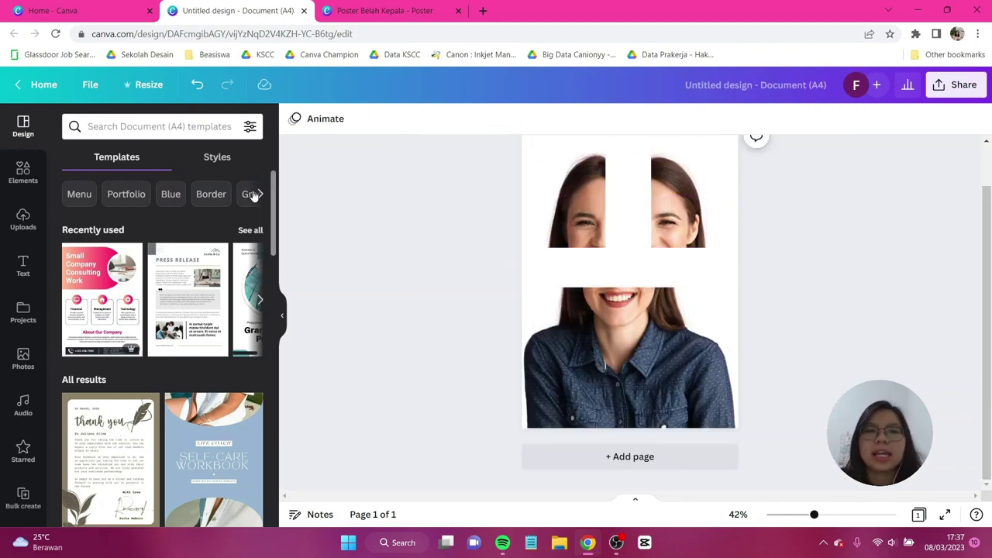
# Step: Search the elements for "shape" and add a circle to the page
pyautogui.click(22, 172)
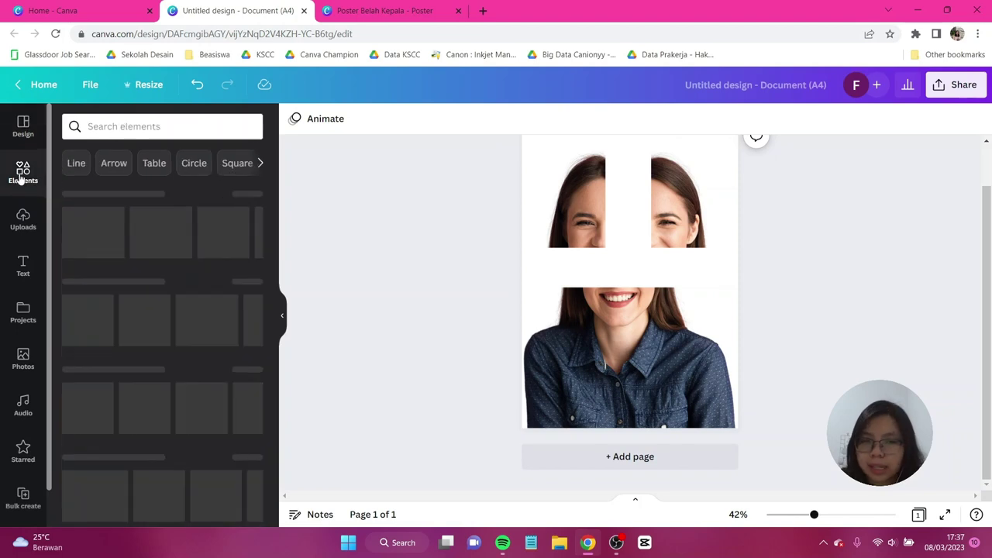
pyautogui.click(155, 127)
pyautogui.write('shape')
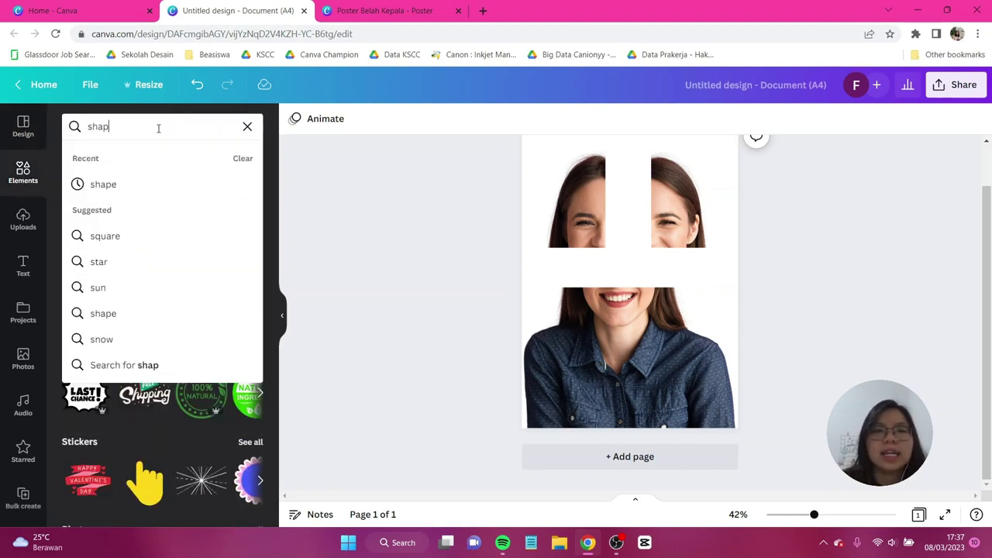
pyautogui.press('Return')
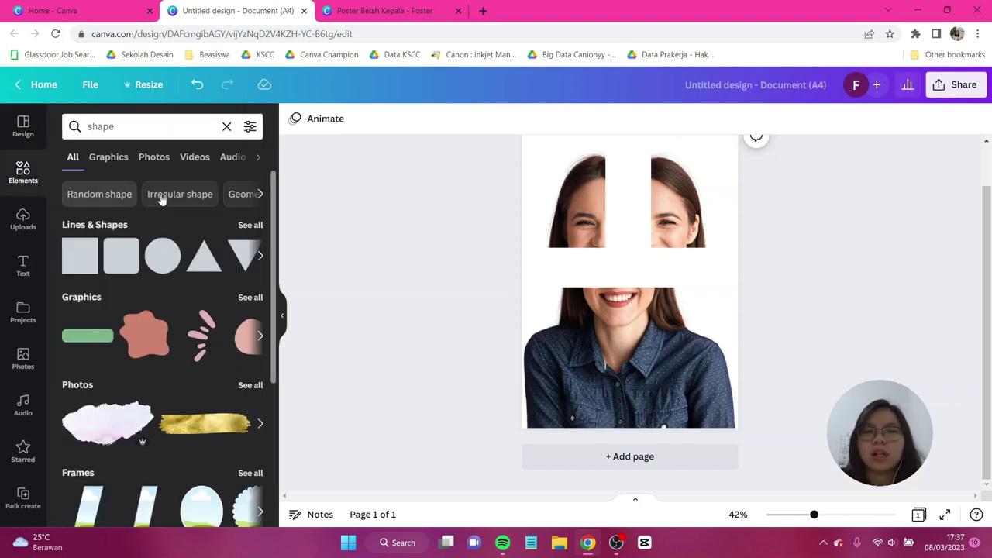
pyautogui.click(163, 258)
# Step: Recolour the circle with a skin tone sampled from the woman's face
pyautogui.click(362, 120)
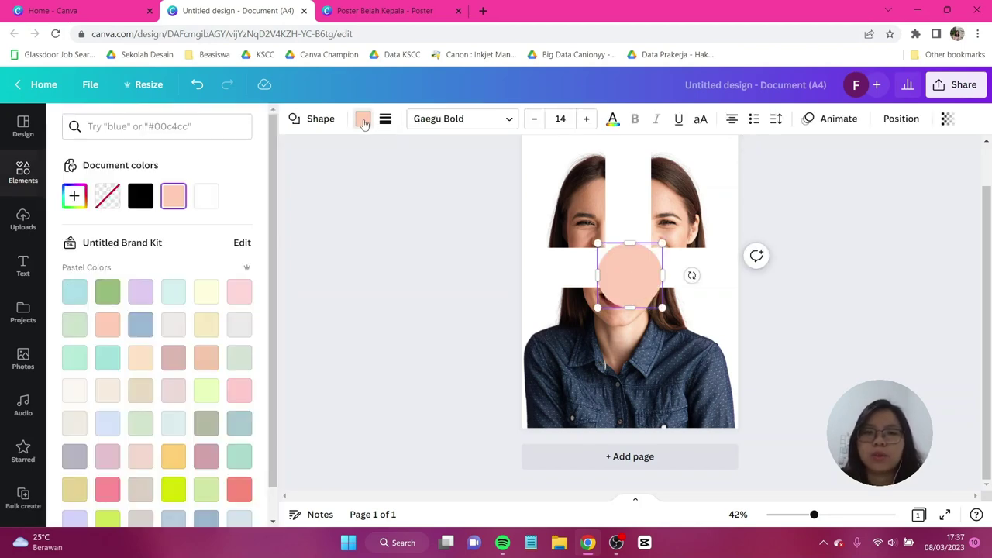
pyautogui.click(70, 199)
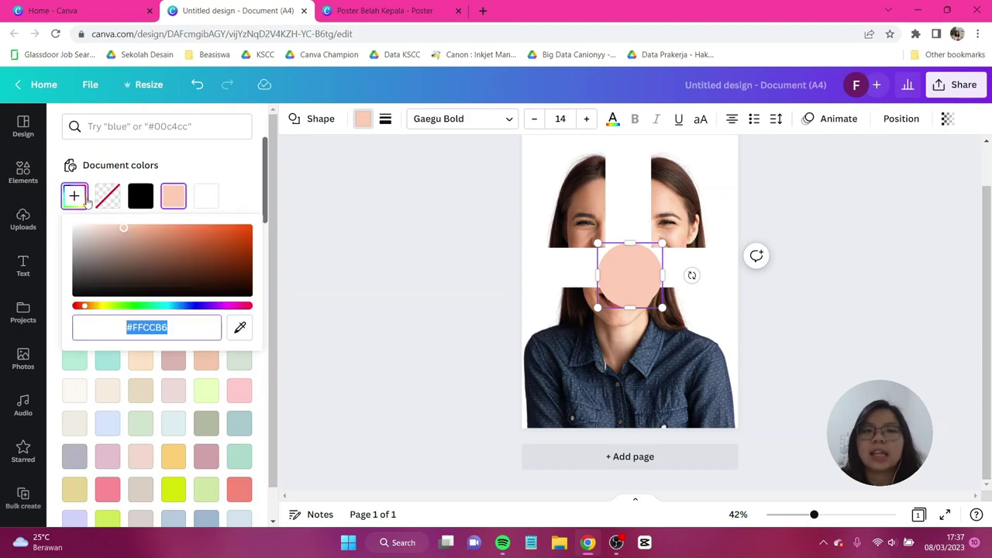
pyautogui.click(239, 329)
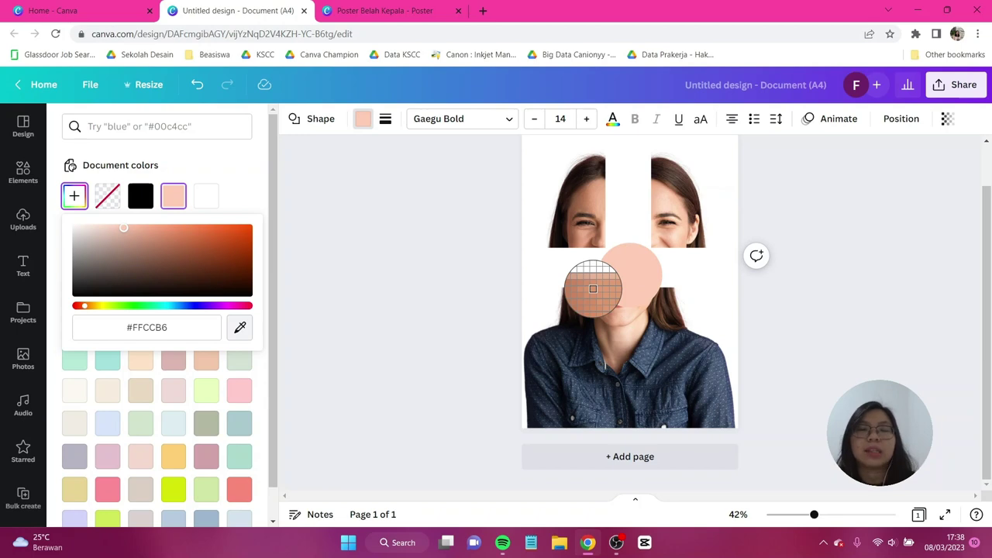
pyautogui.click(592, 289)
# Step: Reshape the circle into a wide, flat ellipse and place it over the cut edge of the lower face
pyautogui.moveTo(627, 258); pyautogui.dragTo(591, 272)
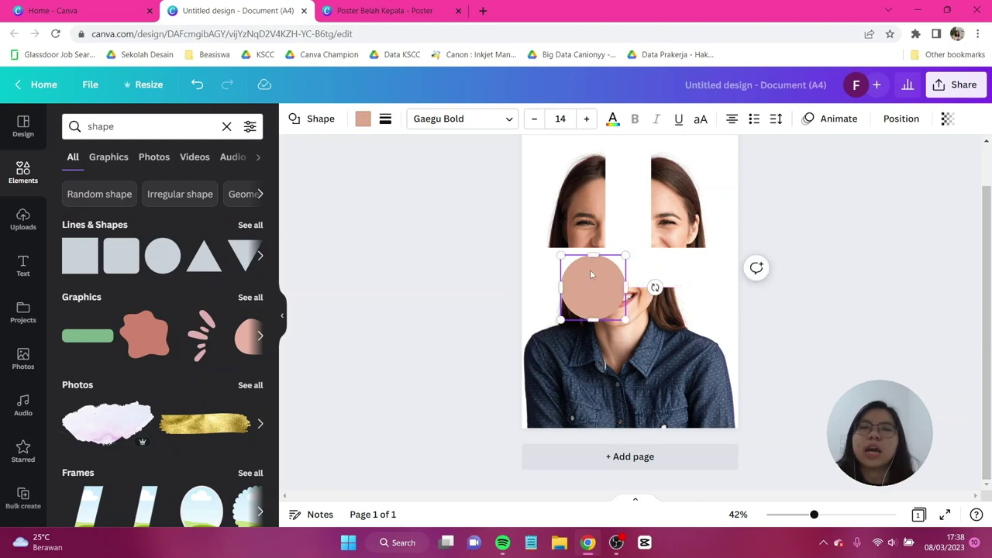
pyautogui.moveTo(625, 287); pyautogui.dragTo(674, 286)
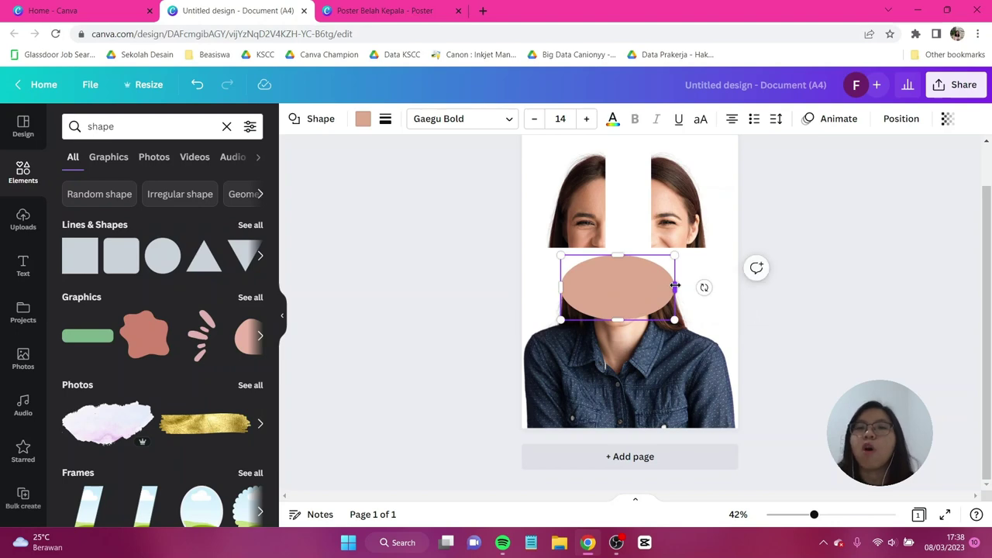
pyautogui.moveTo(618, 320); pyautogui.dragTo(615, 279)
pyautogui.moveTo(702, 280); pyautogui.dragTo(704, 299)
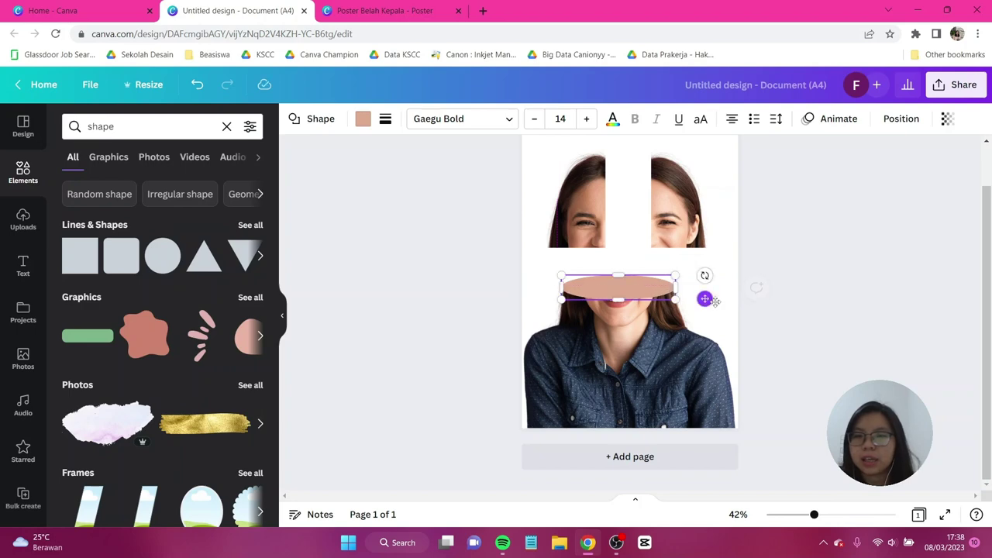
pyautogui.click(755, 289)
pyautogui.scroll(5, 826, 244)
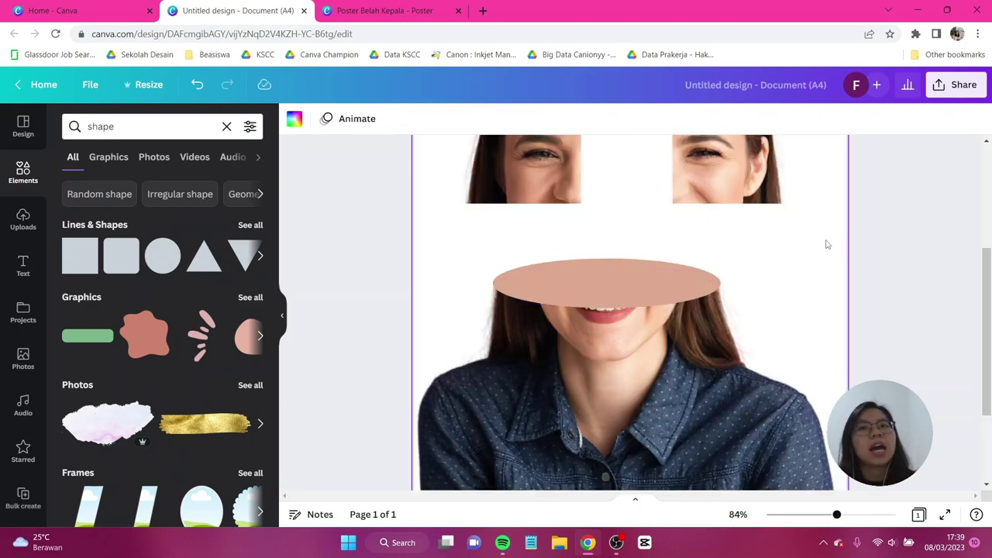
pyautogui.click(672, 283)
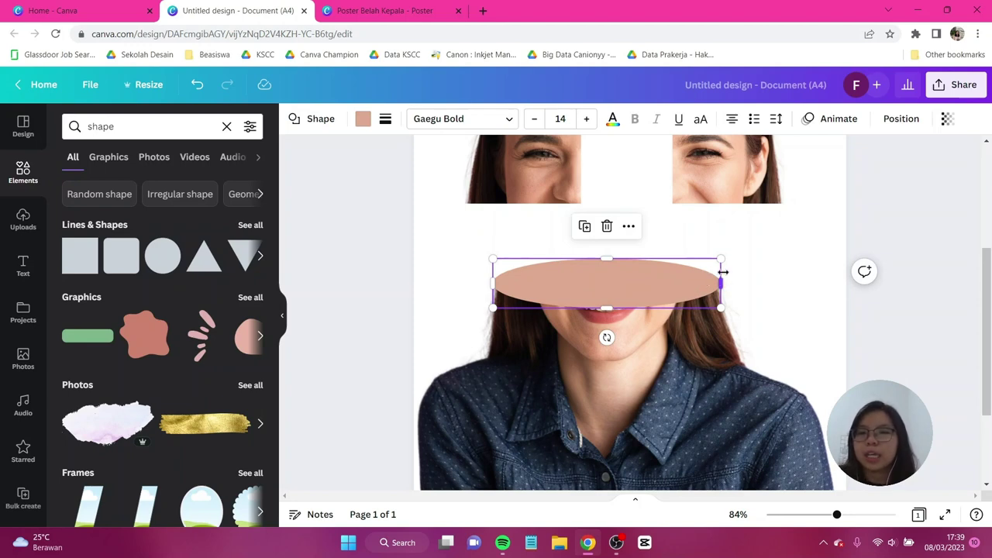
pyautogui.click(438, 299)
pyautogui.click(422, 237)
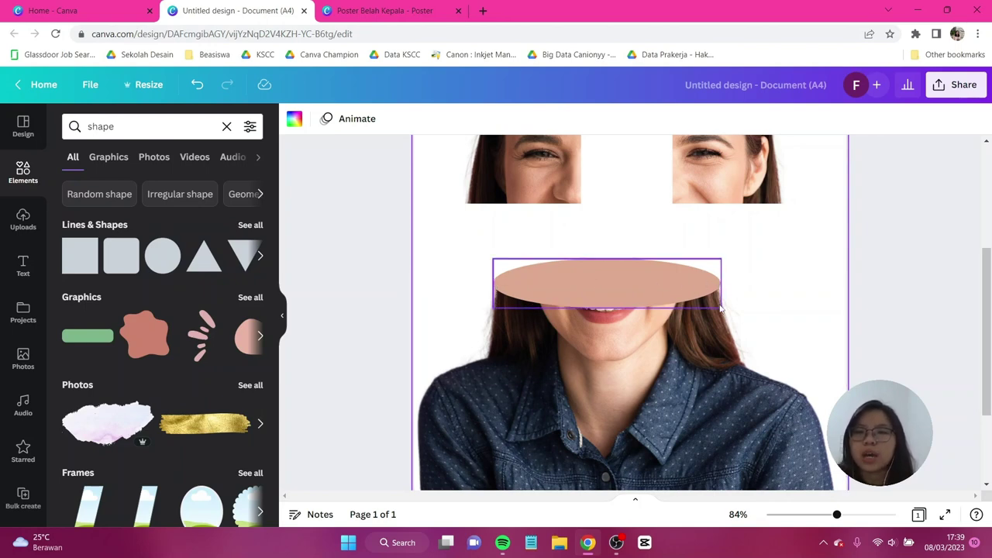
pyautogui.click(886, 233)
# Step: Duplicate the flat ellipse, rotate it upright, and fit it over the left head piece's vertical cut edge
pyautogui.keyDown('ctrl'); pyautogui.scroll(-2, 784, 228); pyautogui.keyUp('ctrl')
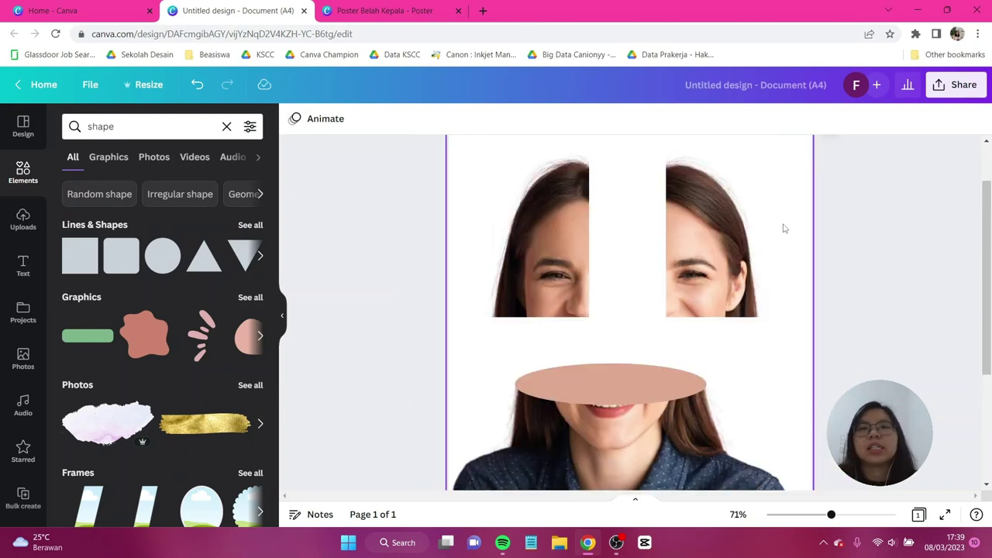
pyautogui.click(620, 372)
pyautogui.moveTo(625, 390); pyautogui.dragTo(631, 268)
pyautogui.moveTo(624, 313); pyautogui.dragTo(700, 272)
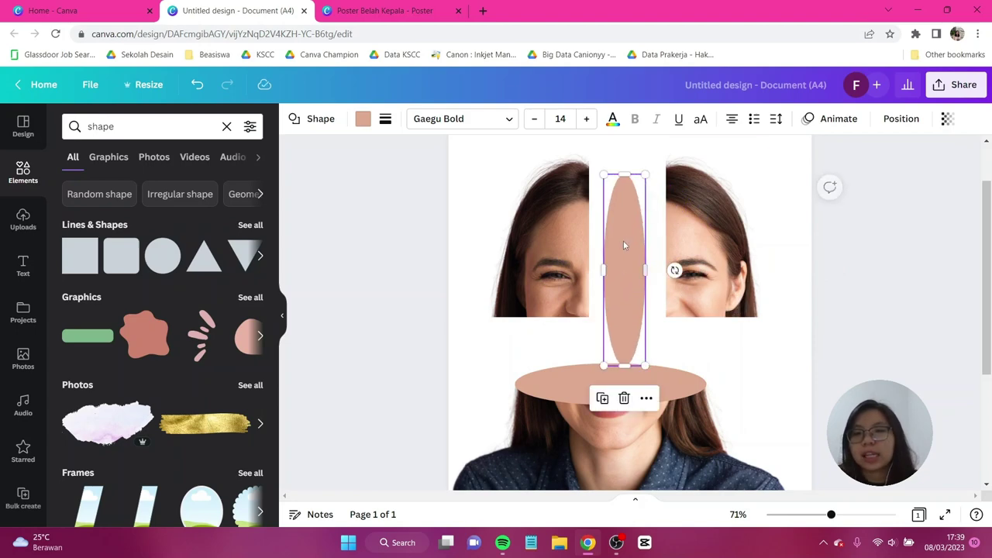
pyautogui.moveTo(628, 235); pyautogui.dragTo(593, 219)
pyautogui.moveTo(589, 356); pyautogui.dragTo(591, 314)
pyautogui.click(640, 299)
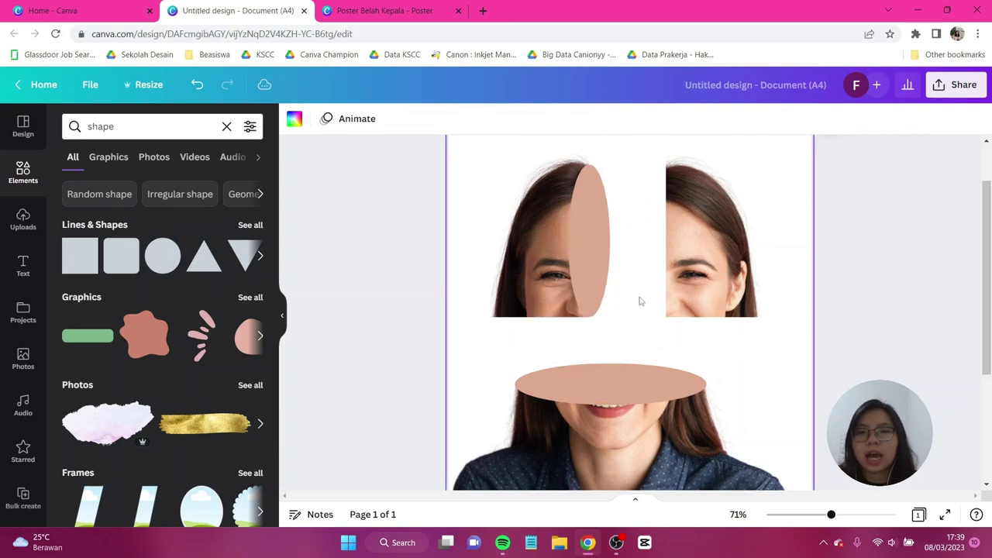
# Step: Duplicate the upright ellipse onto the vertical cut edge of the right head piece
pyautogui.click(594, 214)
pyautogui.click(631, 297)
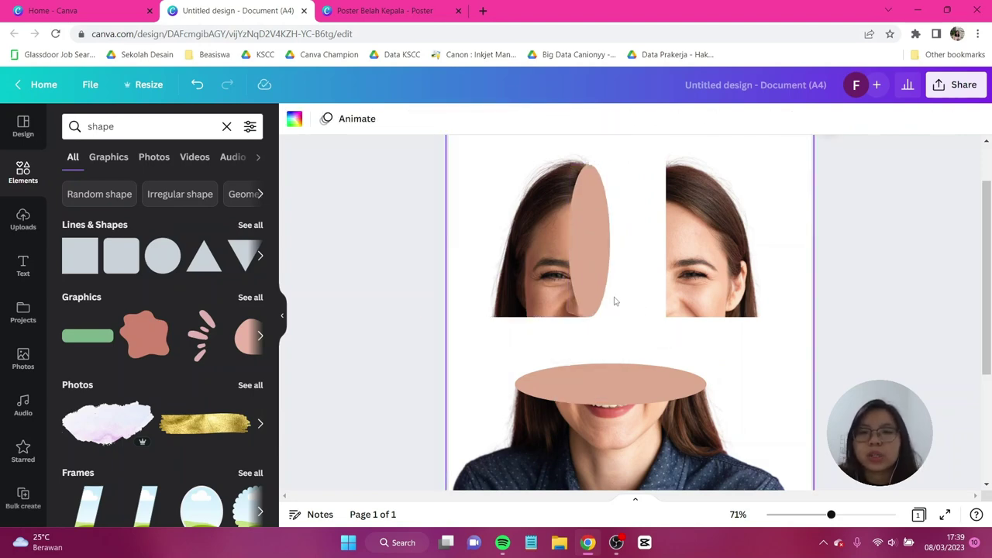
pyautogui.click(544, 289)
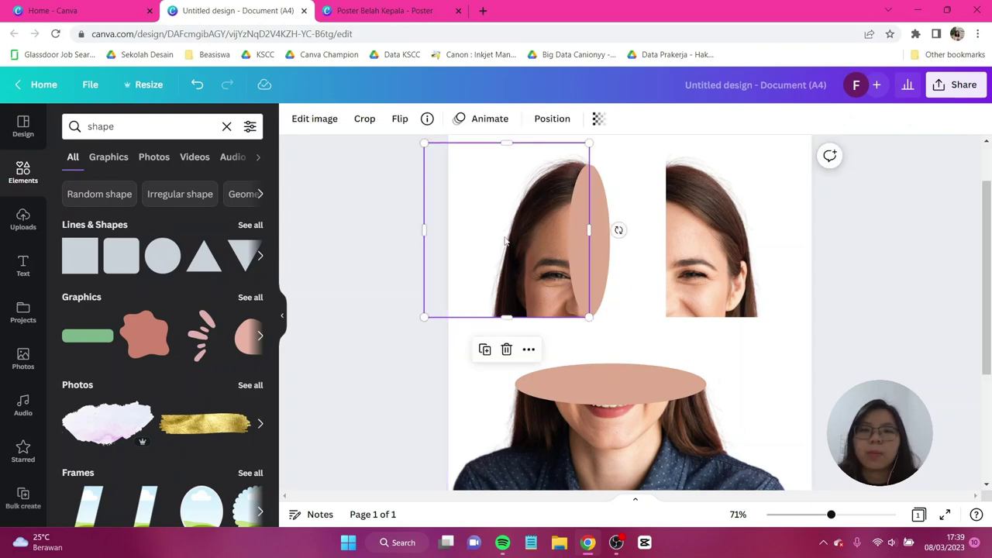
pyautogui.click(593, 242)
pyautogui.moveTo(593, 242); pyautogui.dragTo(667, 240)
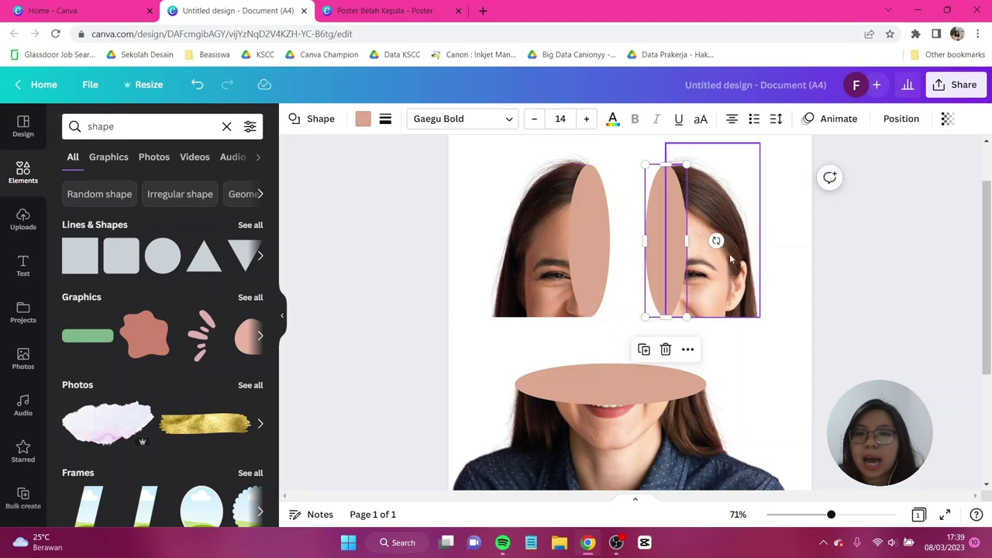
pyautogui.click(833, 265)
pyautogui.click(669, 229)
pyautogui.click(888, 253)
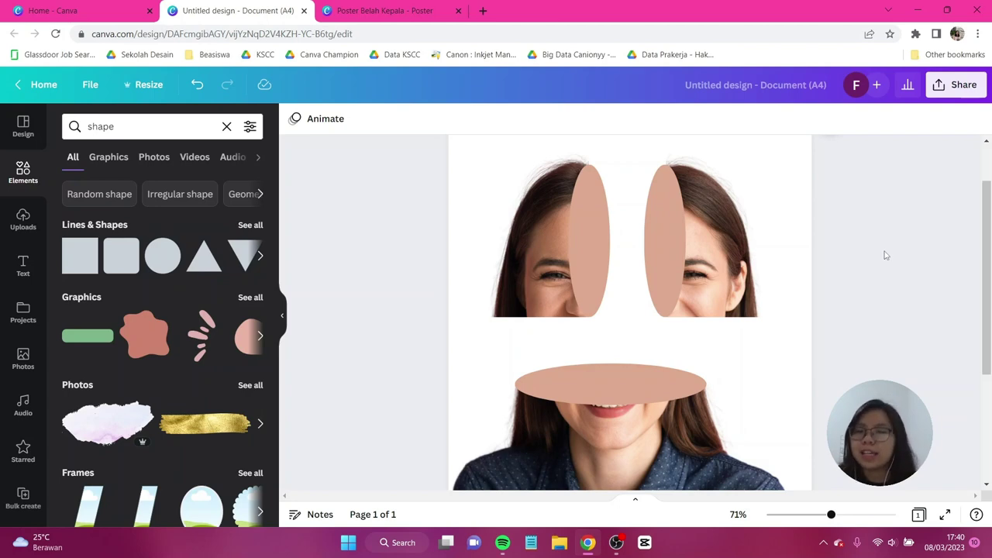
# Step: Search the graphics elements for "shadow" and add the first soft oval shadow over the lower face's flat ellipse
pyautogui.click(166, 127)
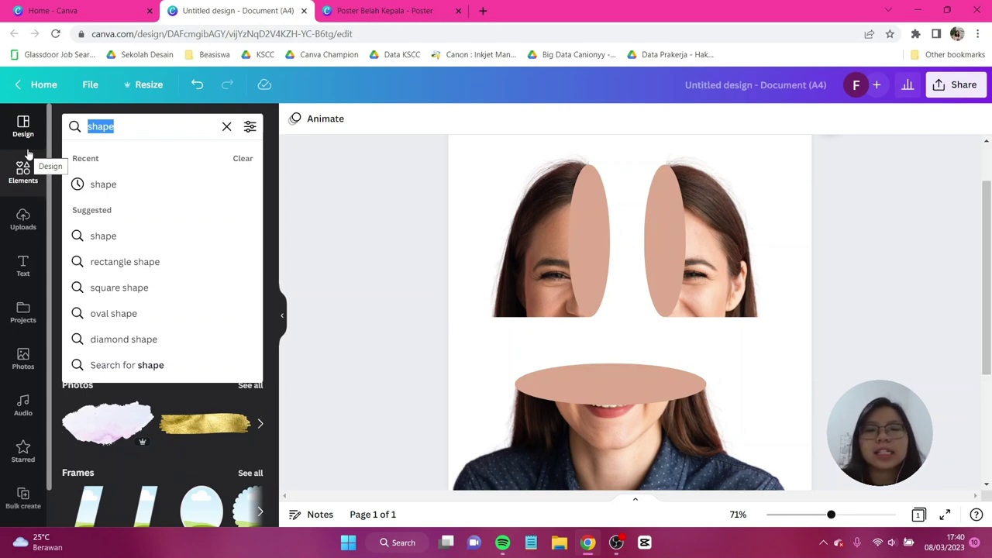
pyautogui.write('shadow')
pyautogui.press('Return')
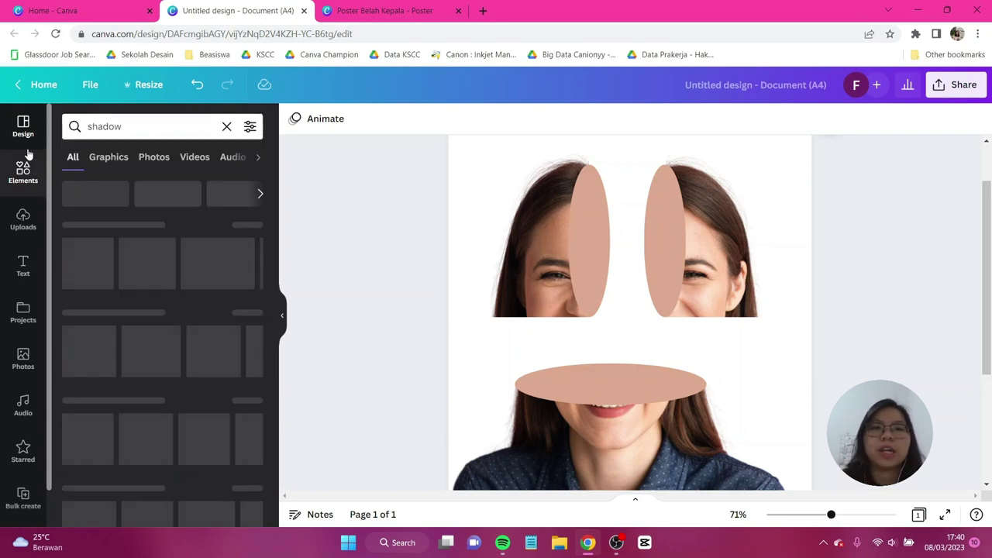
pyautogui.click(106, 158)
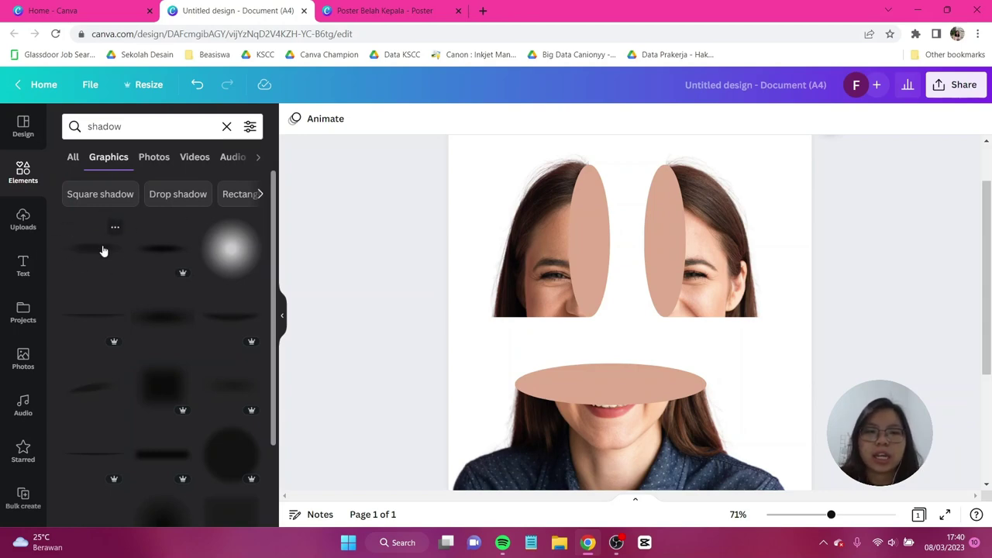
pyautogui.moveTo(99, 253); pyautogui.dragTo(625, 360)
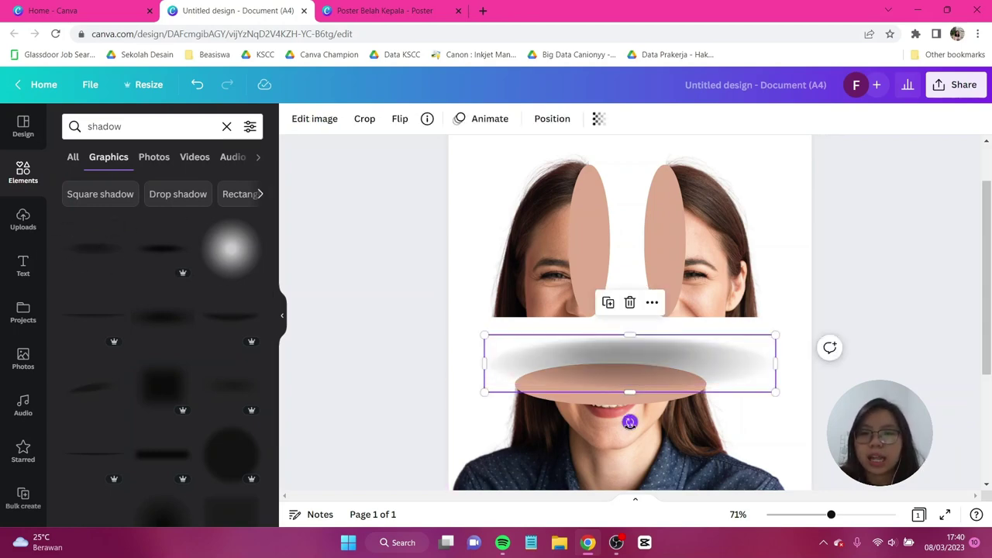
# Step: Shrink the shadow to fit inside the flat ellipse on the lower face and set its transparency to about 29
pyautogui.moveTo(775, 335); pyautogui.dragTo(643, 361)
pyautogui.moveTo(590, 387); pyautogui.dragTo(618, 386)
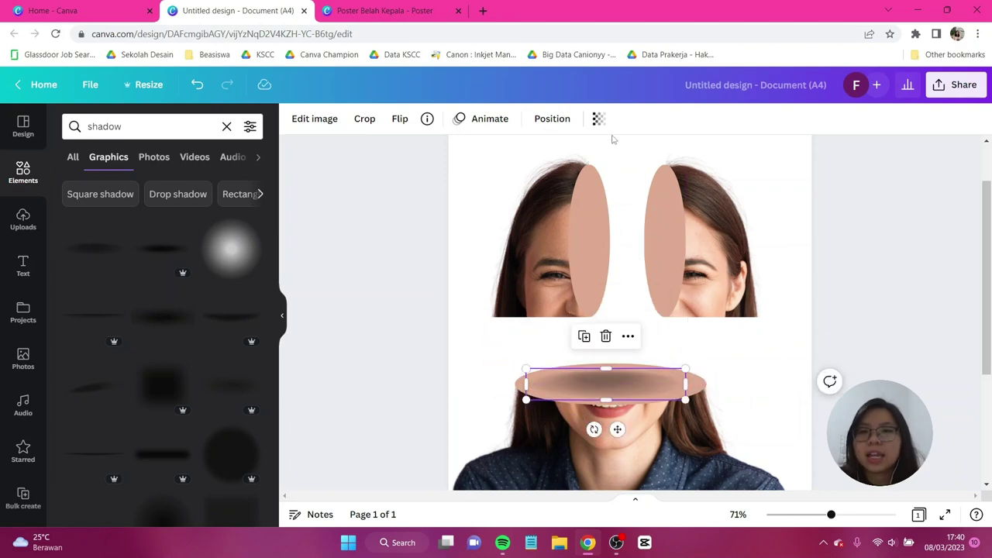
pyautogui.click(599, 119)
pyautogui.click(513, 172)
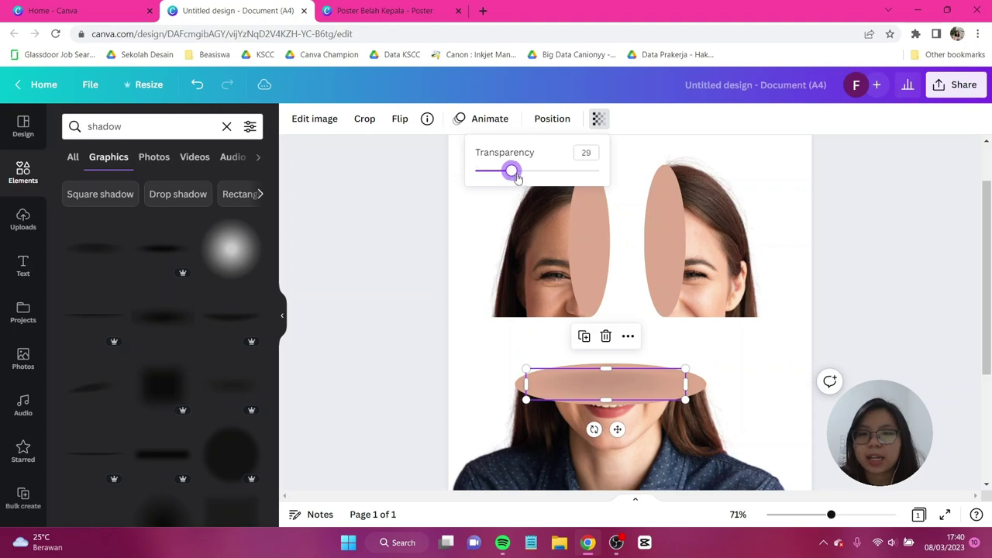
pyautogui.click(871, 294)
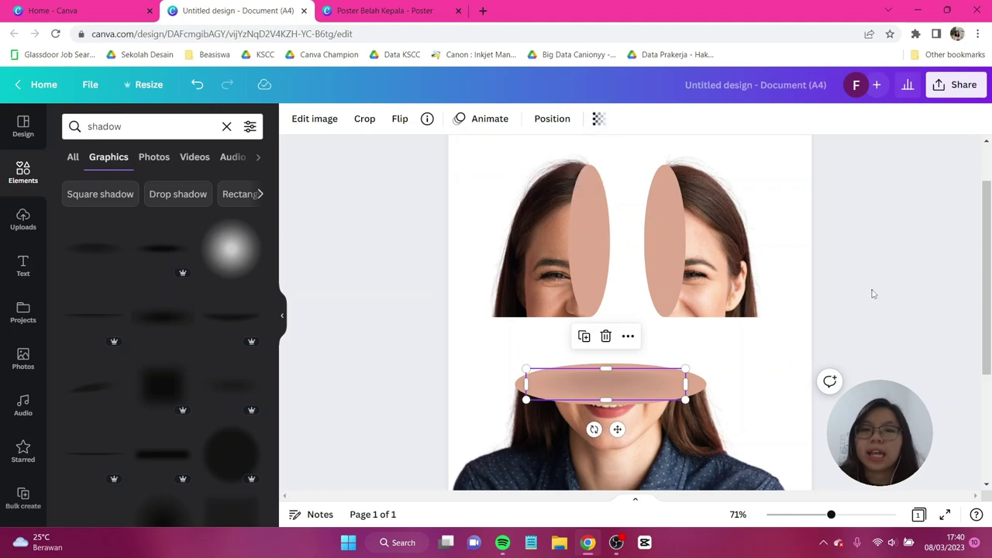
pyautogui.click(873, 294)
# Step: Place upright copies of the faded shadow on the vertical ellipses of the left and right head pieces
pyautogui.moveTo(610, 386); pyautogui.dragTo(599, 254)
pyautogui.moveTo(589, 288); pyautogui.dragTo(677, 259)
pyautogui.click(856, 302)
# Step: Group the right head piece with its ellipse and shadow, and group the left head piece with its own in the same way
pyautogui.scroll(-3, 857, 301)
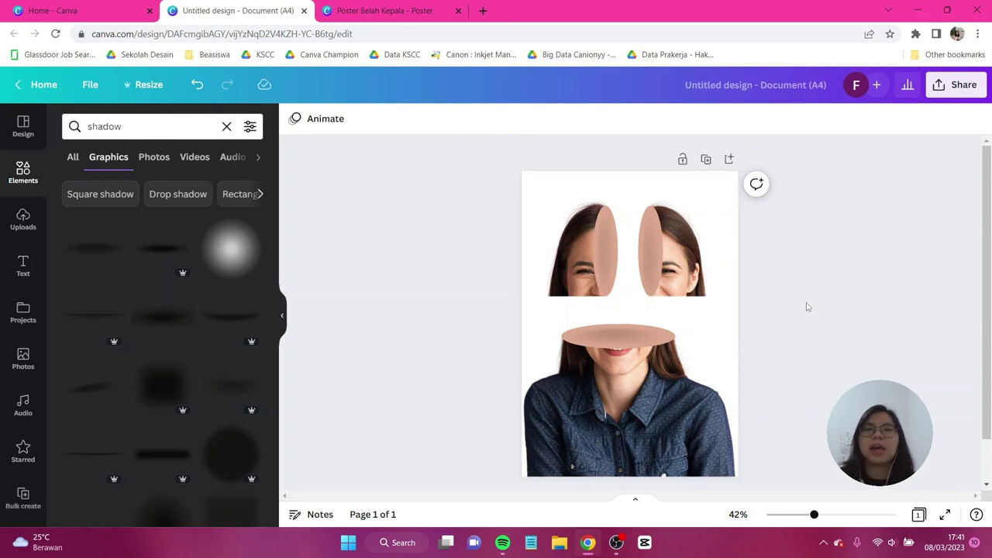
pyautogui.moveTo(796, 303); pyautogui.dragTo(638, 217)
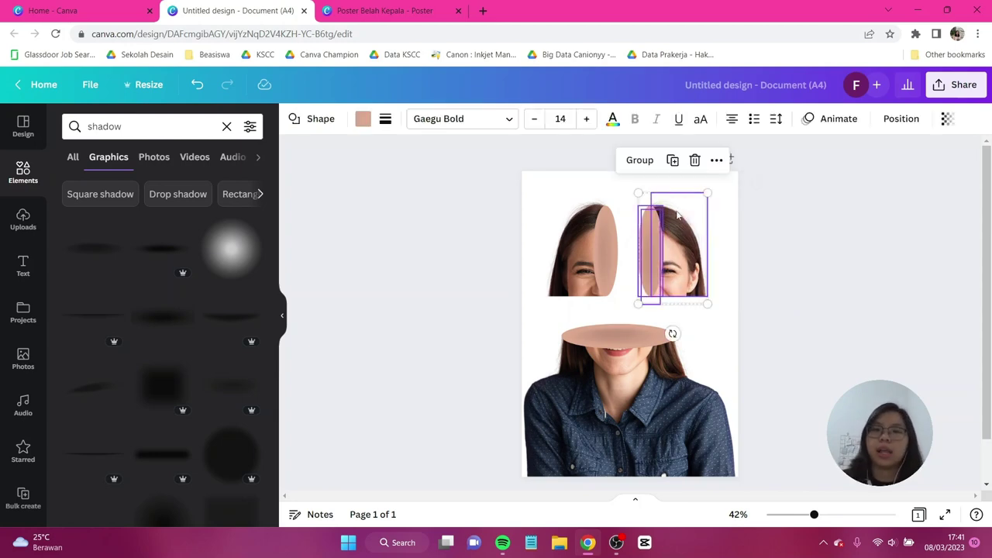
pyautogui.click(640, 159)
pyautogui.moveTo(514, 180); pyautogui.dragTo(619, 299)
pyautogui.click(530, 160)
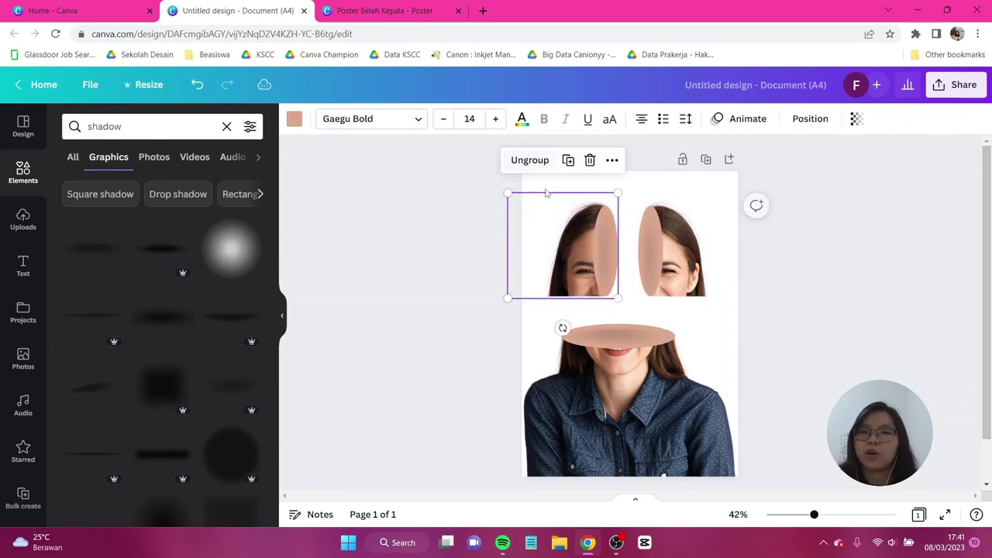
# Step: Tilt the left head group slightly counterclockwise and the right head group slightly clockwise so that the two halves lean apart
pyautogui.moveTo(561, 328); pyautogui.dragTo(569, 341)
pyautogui.moveTo(764, 324); pyautogui.dragTo(640, 195)
pyautogui.moveTo(672, 334); pyautogui.dragTo(659, 332)
pyautogui.press('Escape')
pyautogui.click(806, 336)
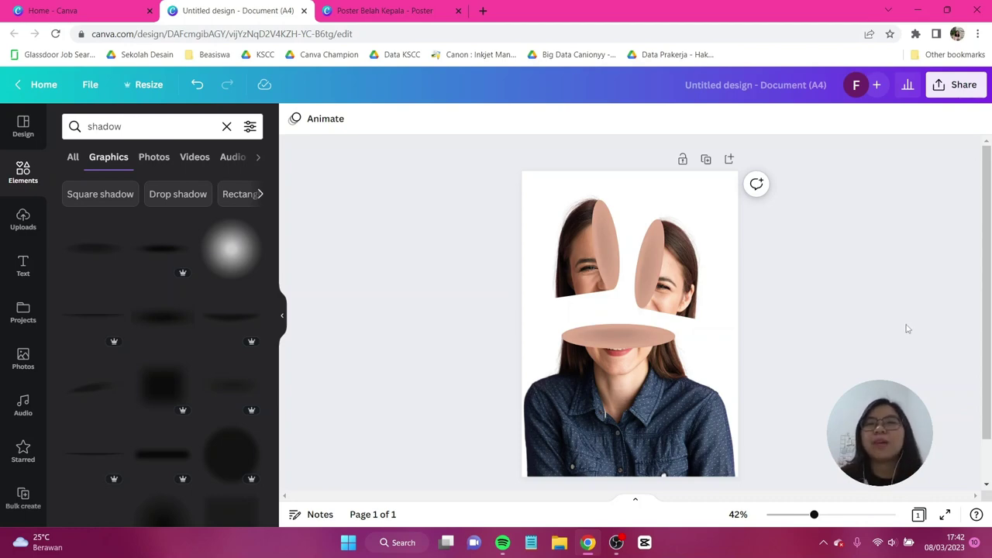
# Step: Review the PNG download options for the finished poster and close them without downloading
pyautogui.click(968, 94)
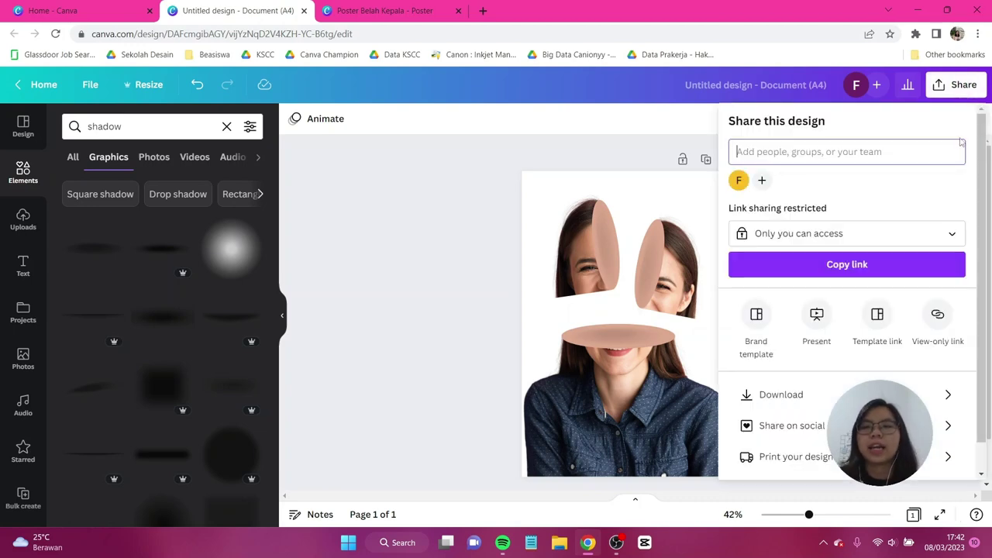
pyautogui.click(781, 395)
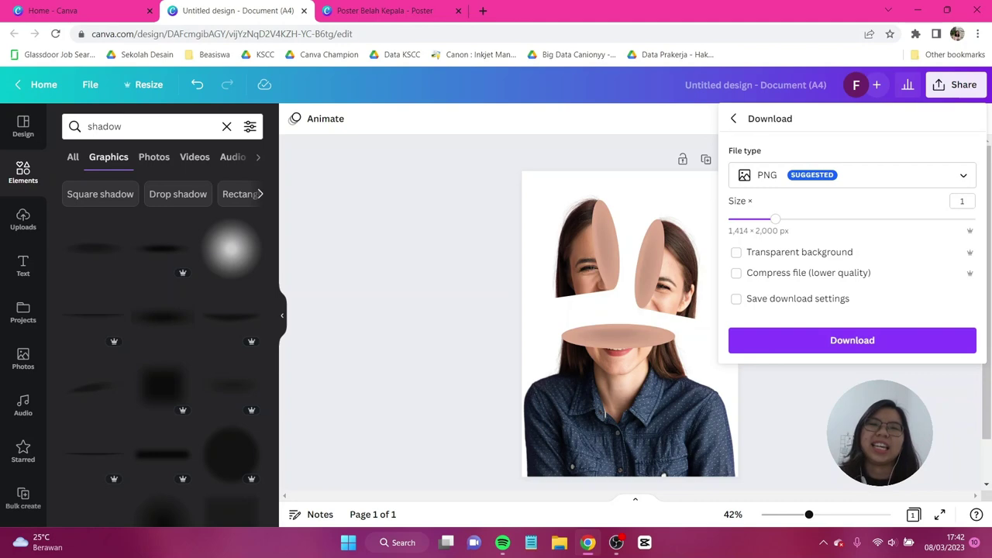
pyautogui.press('Escape')
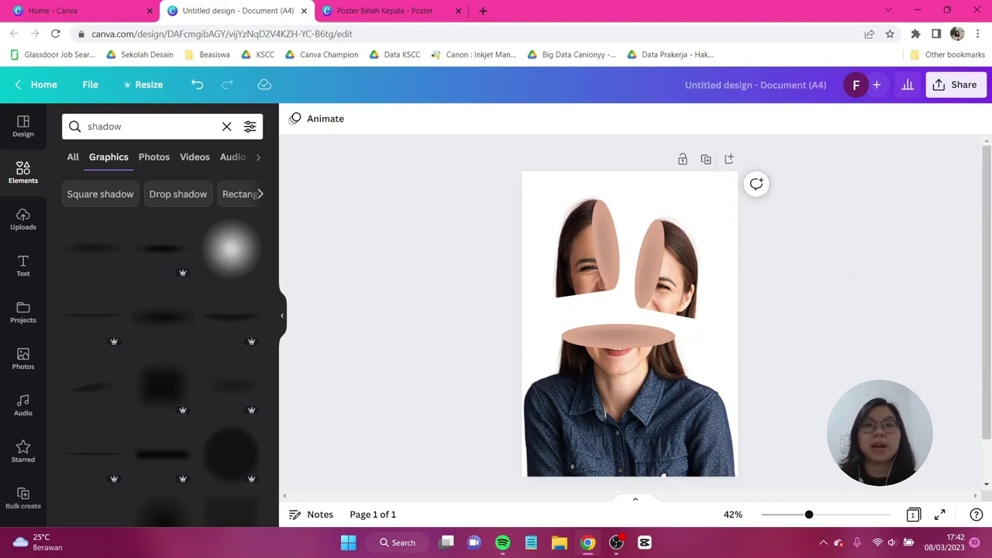